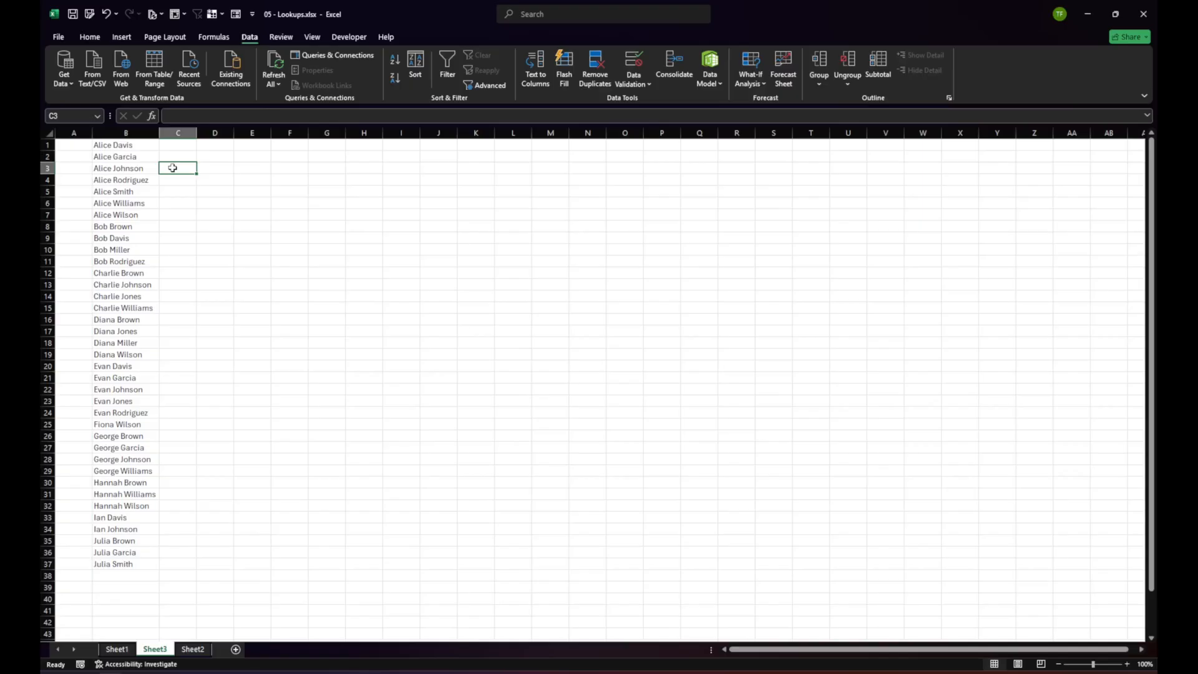
Split the full names in column B into first and last names with Text to Columns, delimited by spaces instead of tabs.
left_click(224, 168)
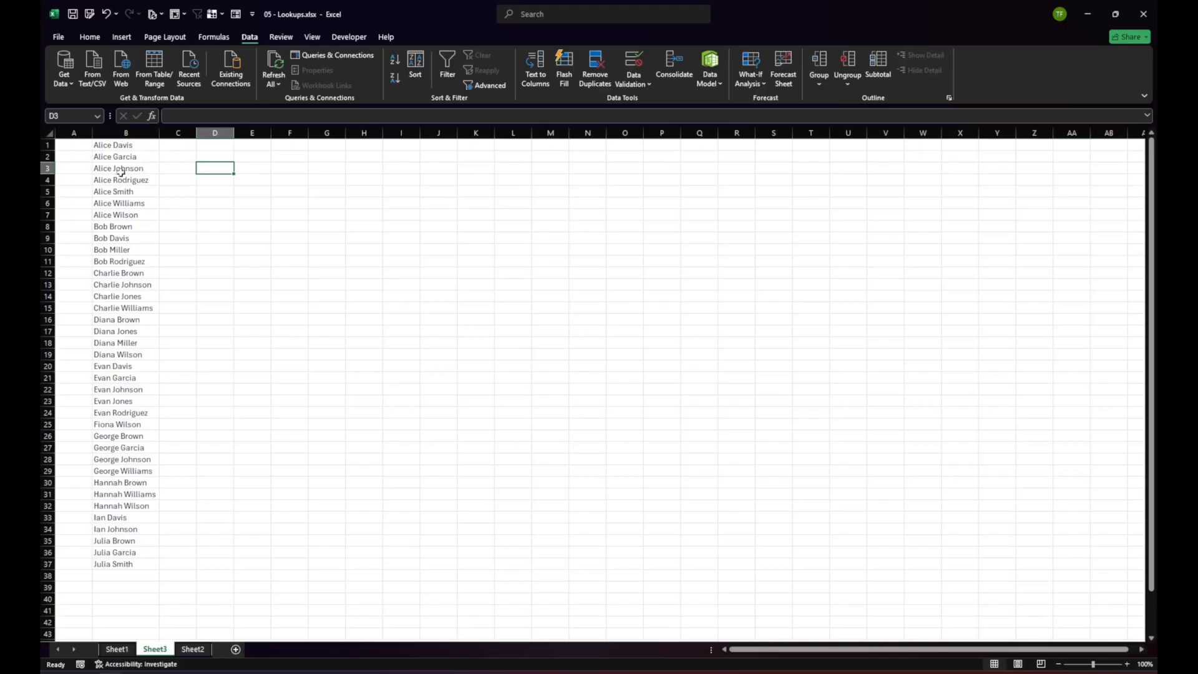
left_click_drag(119, 146, 110, 565)
left_click(127, 133)
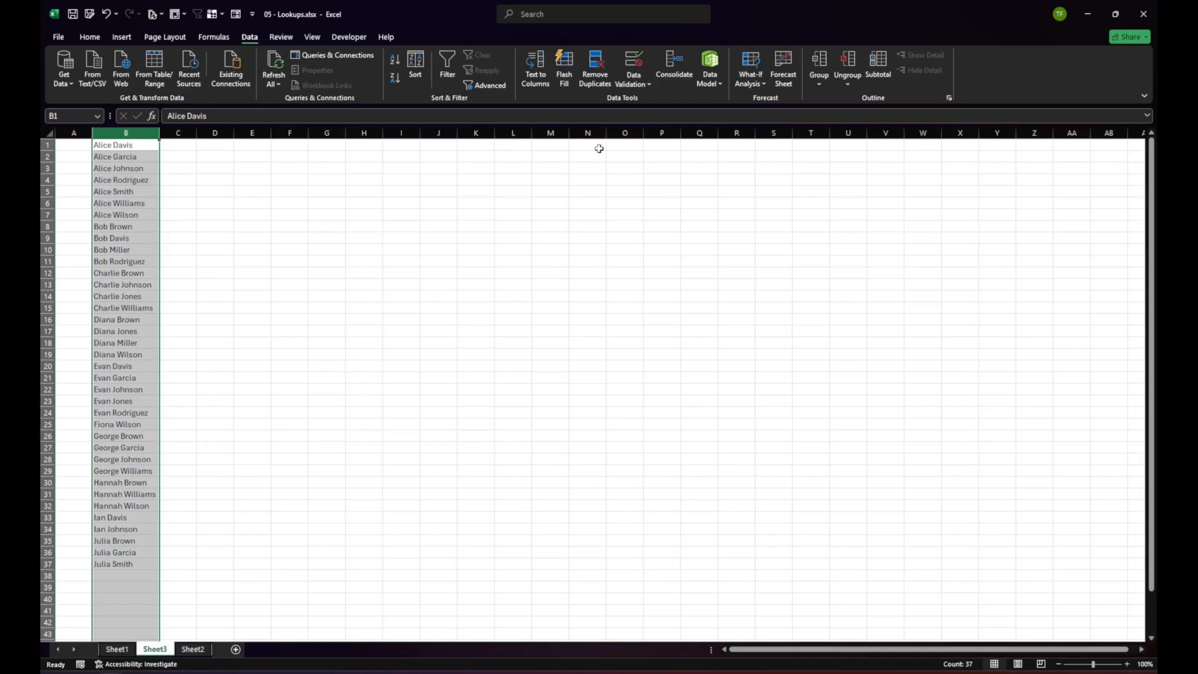
left_click(535, 75)
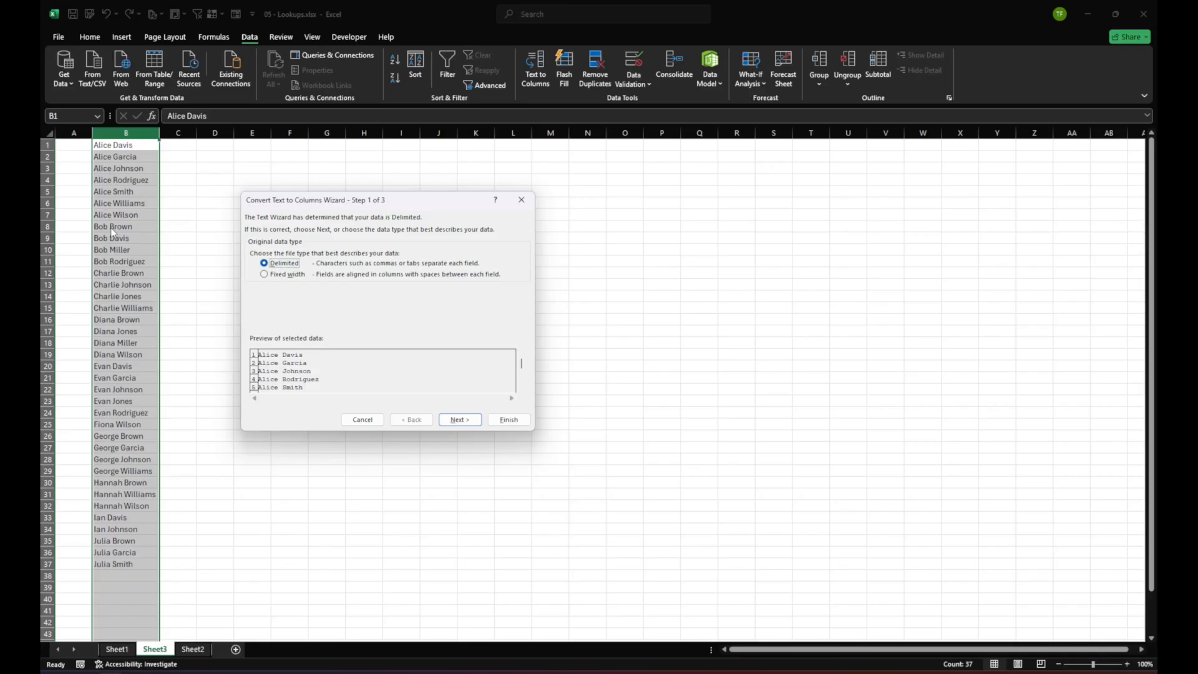
left_click(291, 264)
left_click(458, 421)
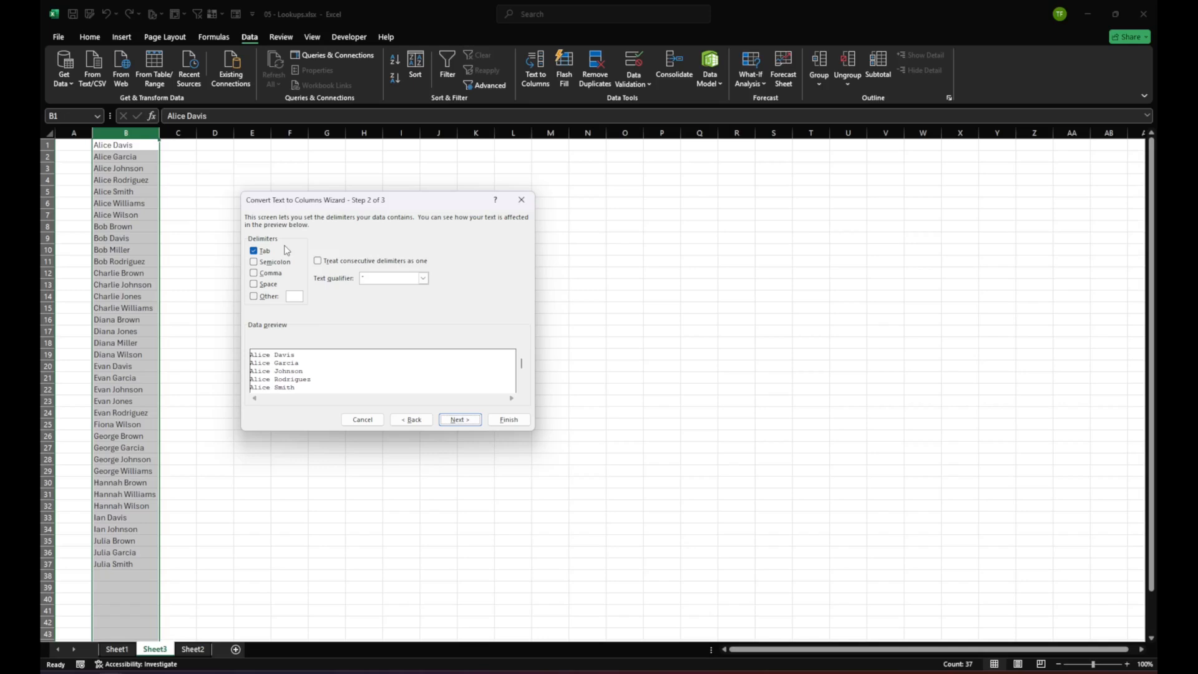
left_click(253, 252)
left_click(253, 286)
left_click(450, 422)
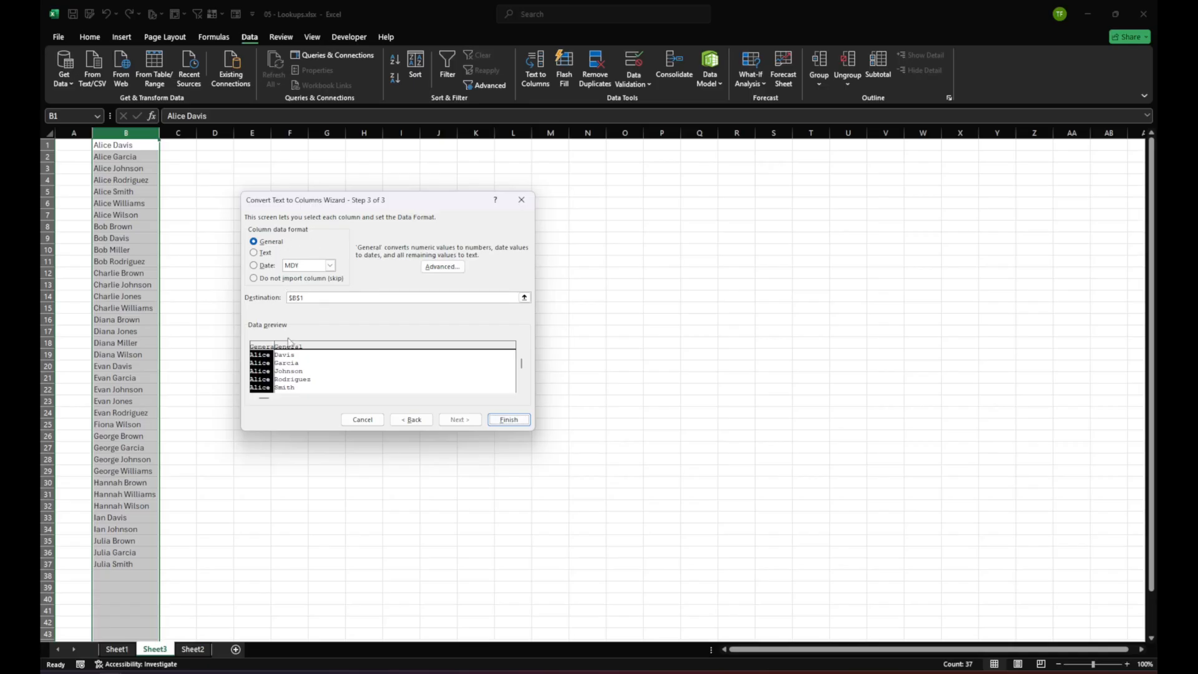
left_click(507, 420)
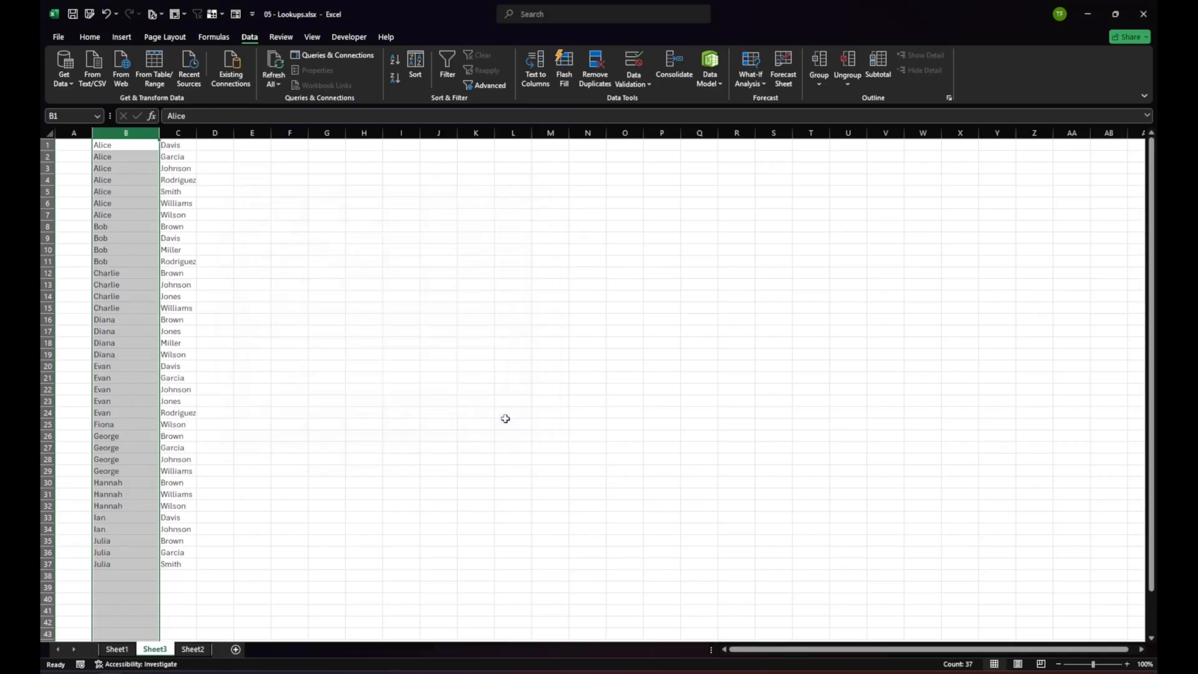
left_click(120, 144)
left_click(175, 145)
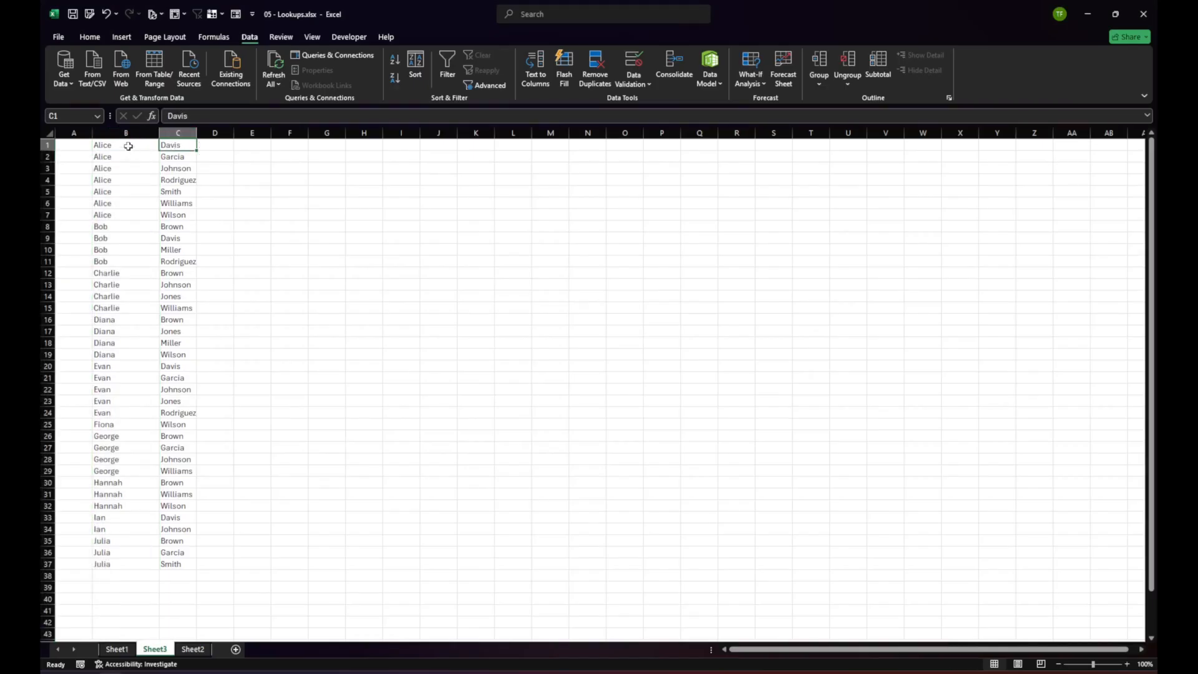
Enter the formula =C1&", "&B1 in E1 to combine the last and first name with a comma and space.
left_click(264, 160)
left_click(257, 148)
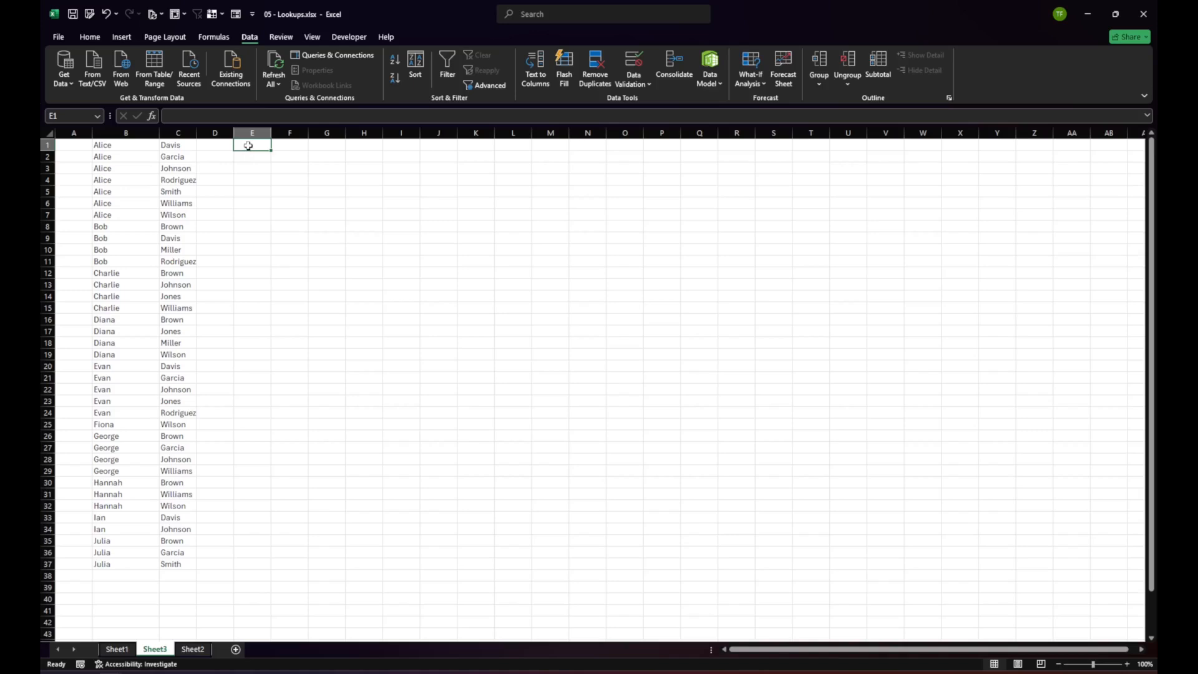
type("=")
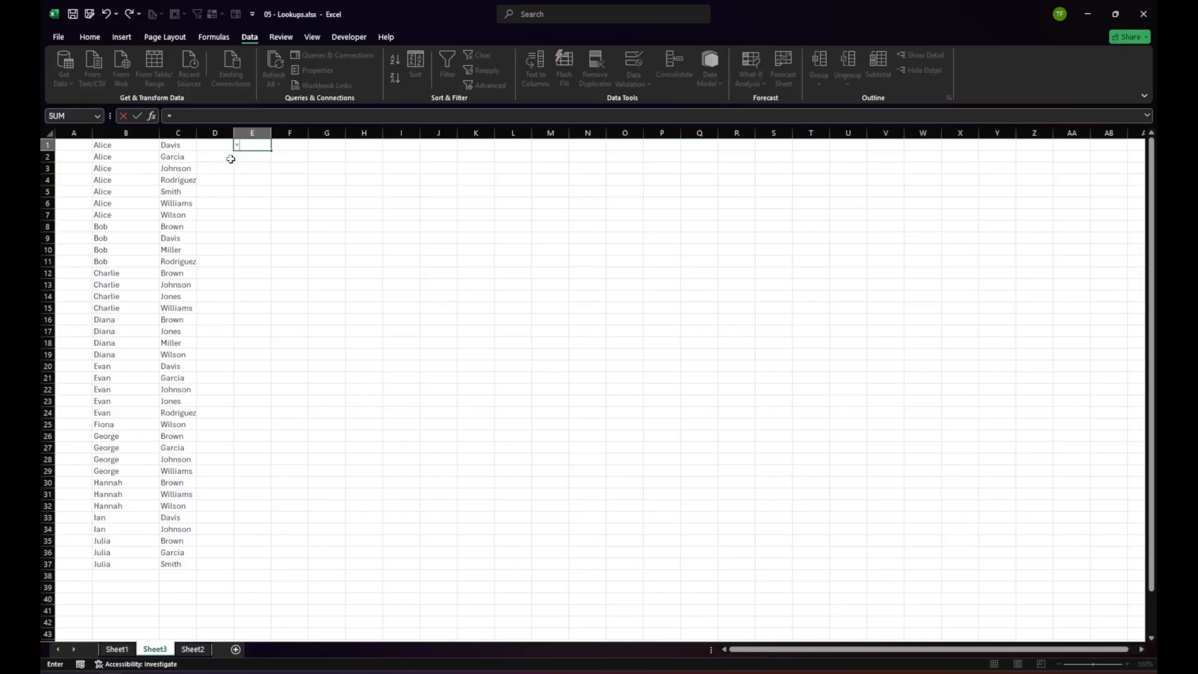
left_click(176, 144)
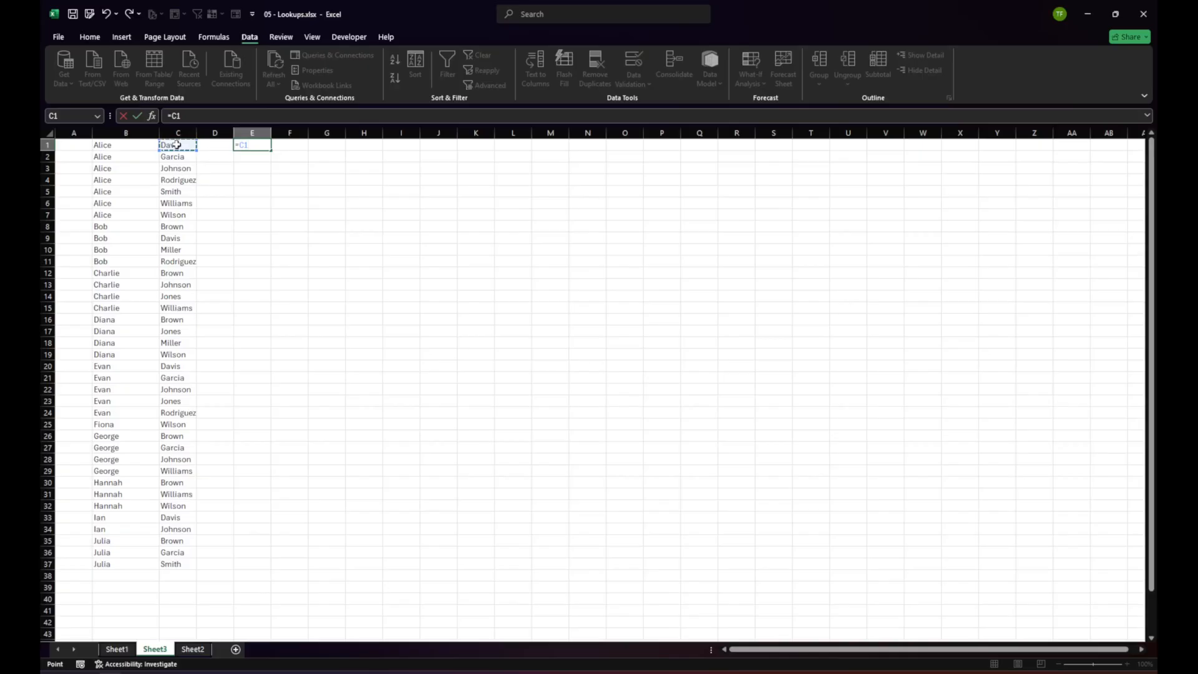
type("&\",")
type("&")
left_click(113, 145)
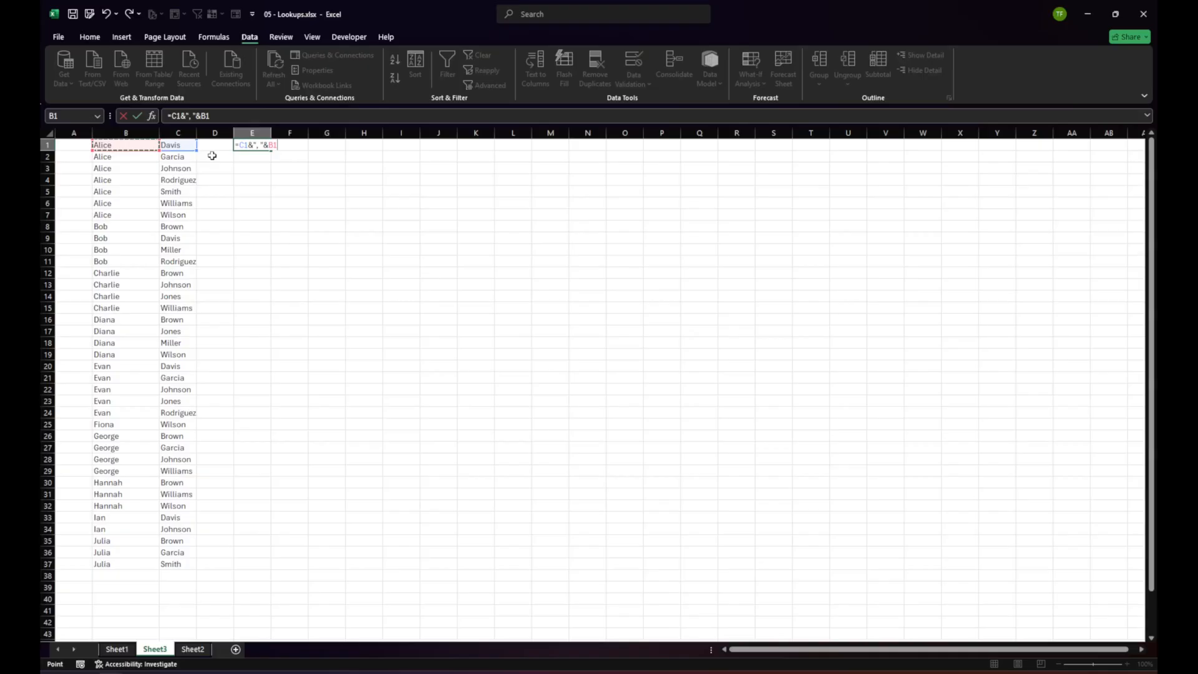
key("Return")
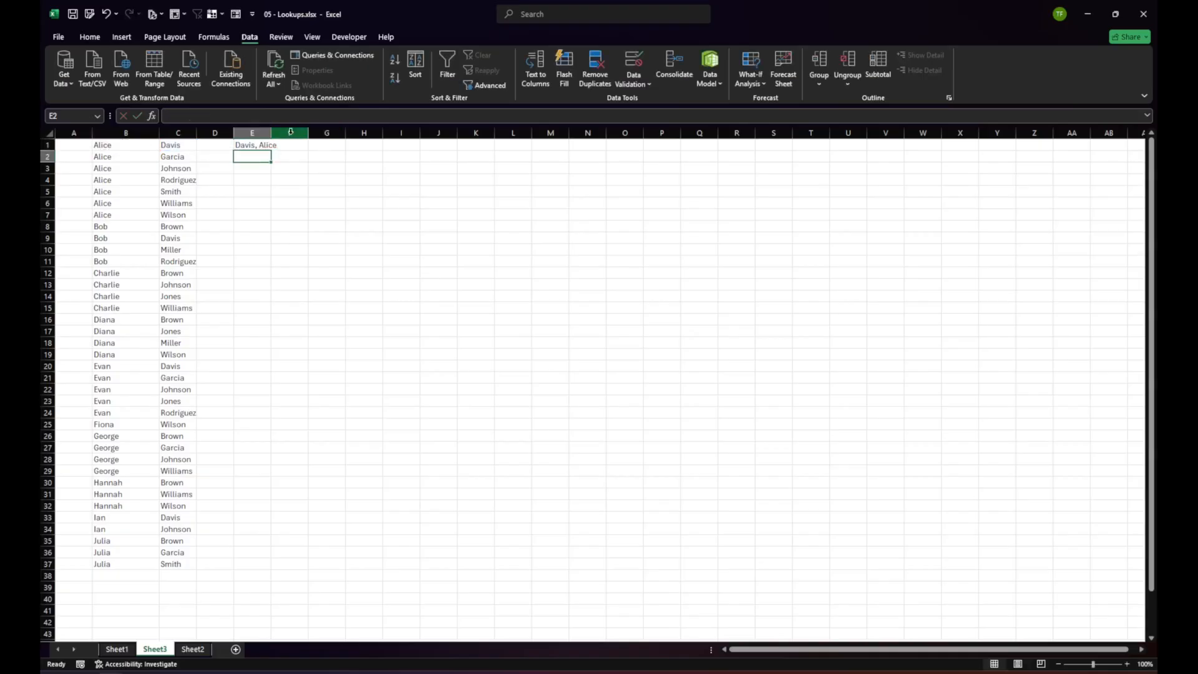
Fill the E1 formula down to E37, autofit column E, and compare several results with the first names in column B.
double_click(270, 133)
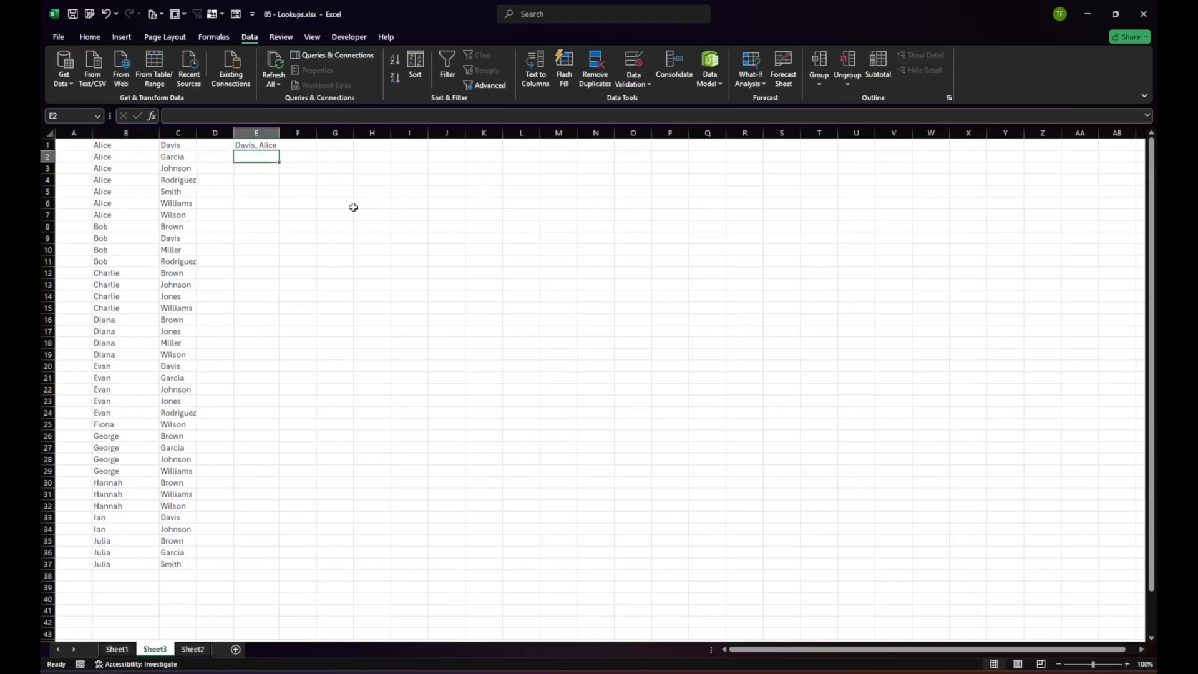
left_click(257, 147)
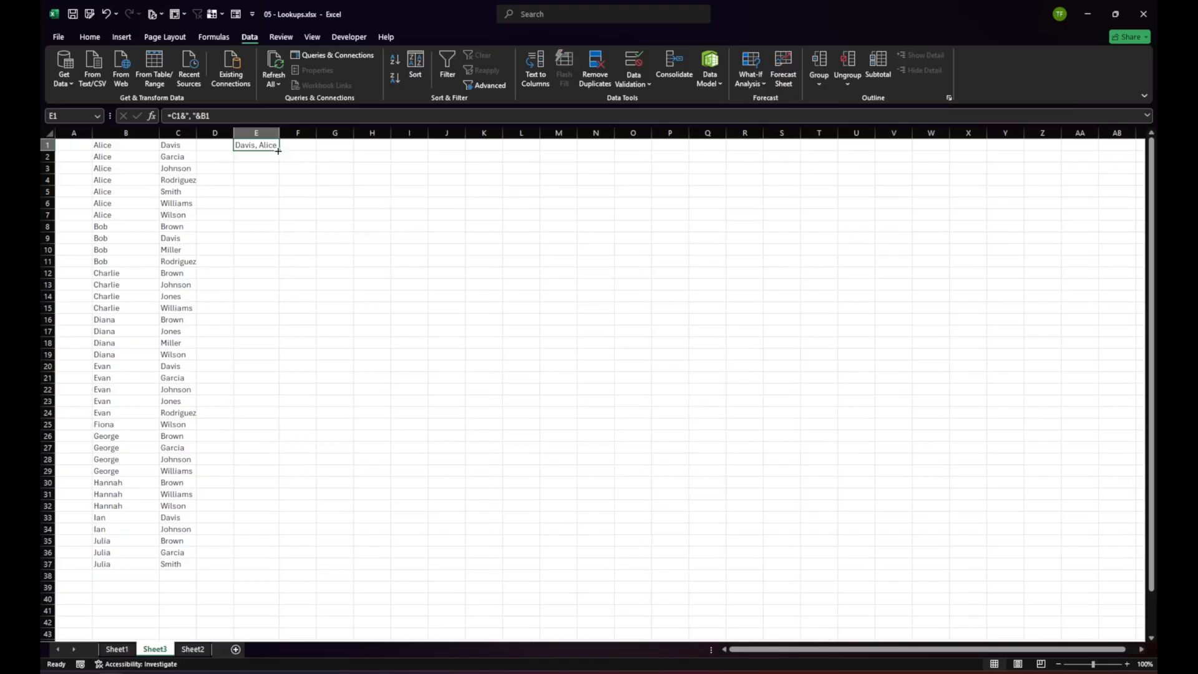
left_click_drag(278, 151, 273, 573)
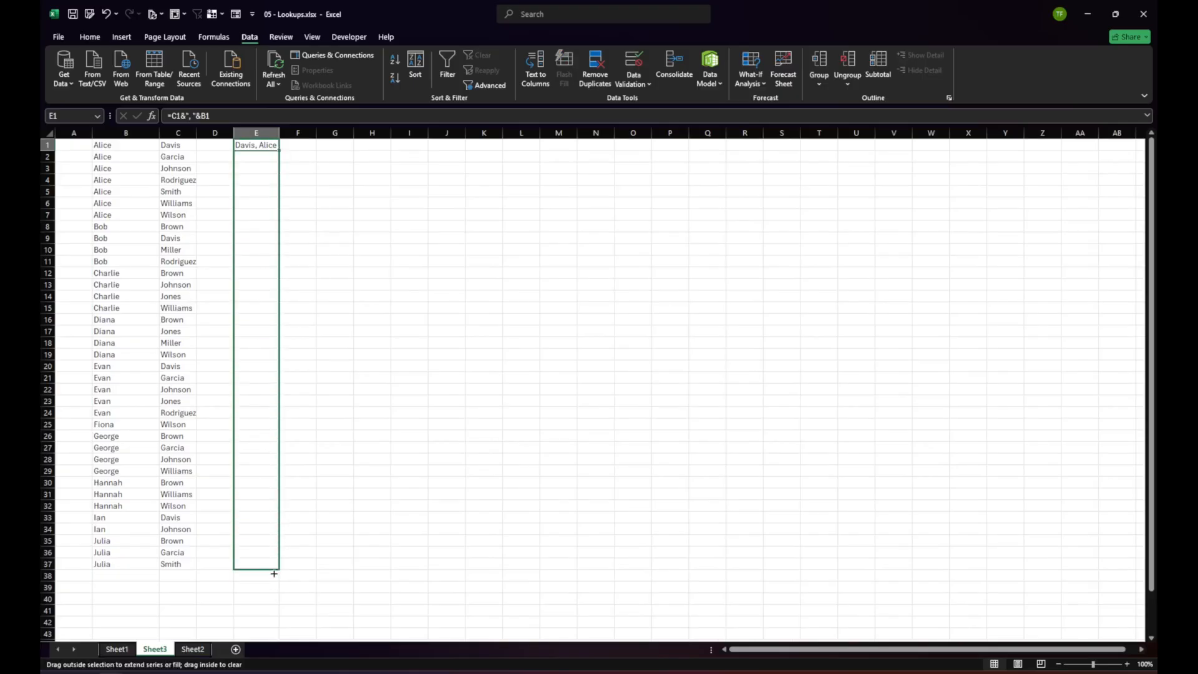
double_click(280, 133)
left_click(287, 159)
left_click(124, 159)
left_click(259, 214)
left_click(143, 215)
left_click(261, 250)
left_click(149, 262)
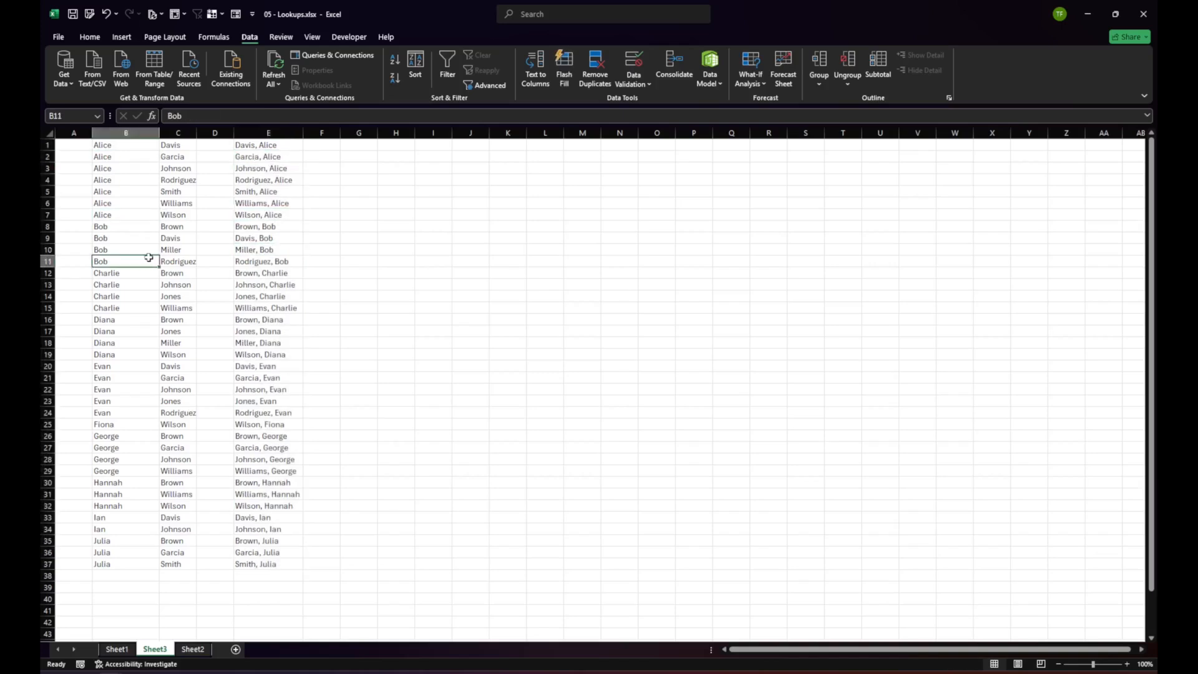
Try pasting a copy of the E1 formula into M1 to see how its references shift.
left_click(269, 153)
left_click(269, 145)
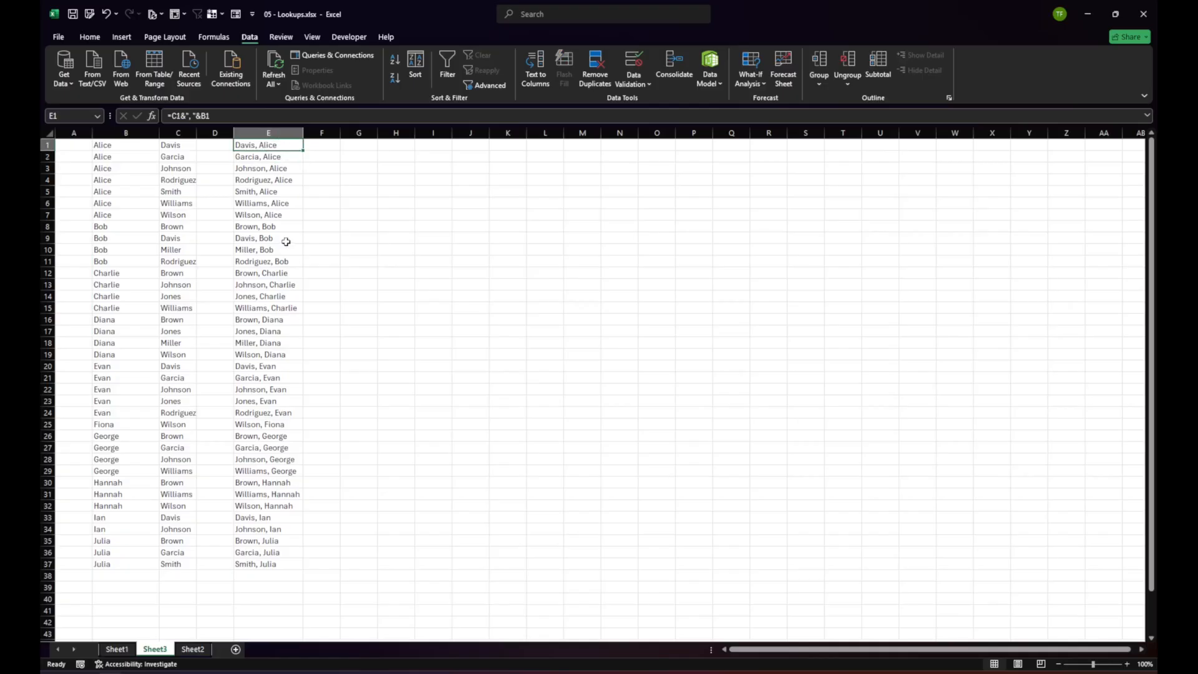
key("ctrl+c")
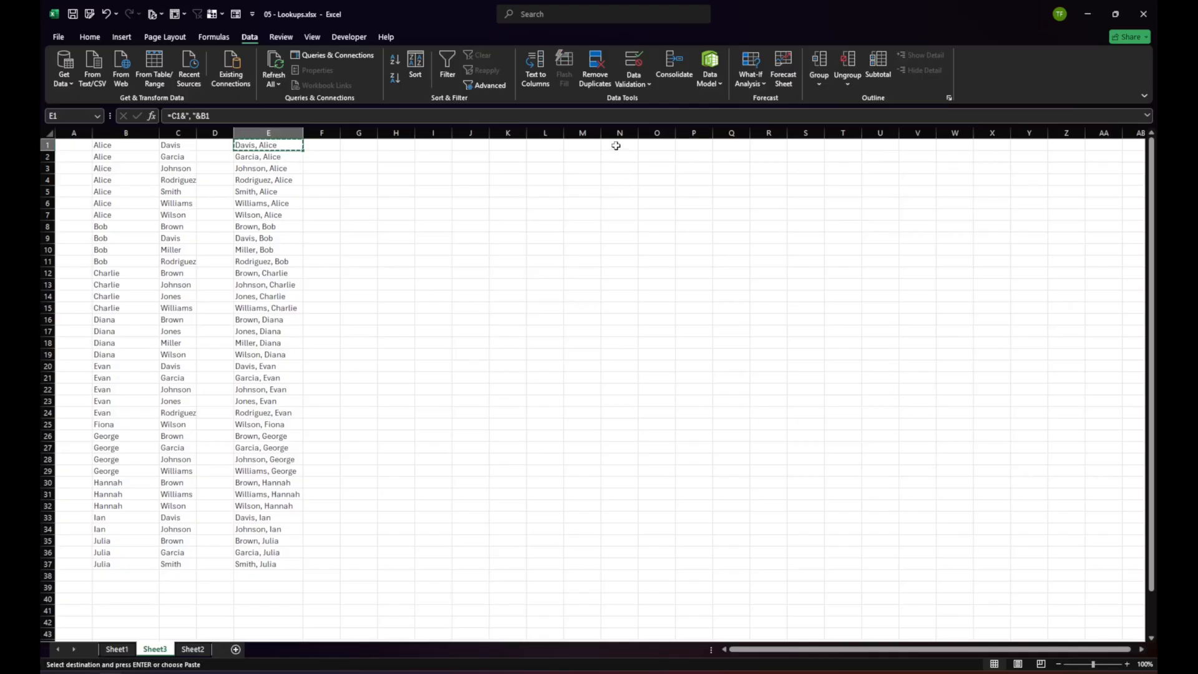
left_click(579, 147)
key("ctrl+v")
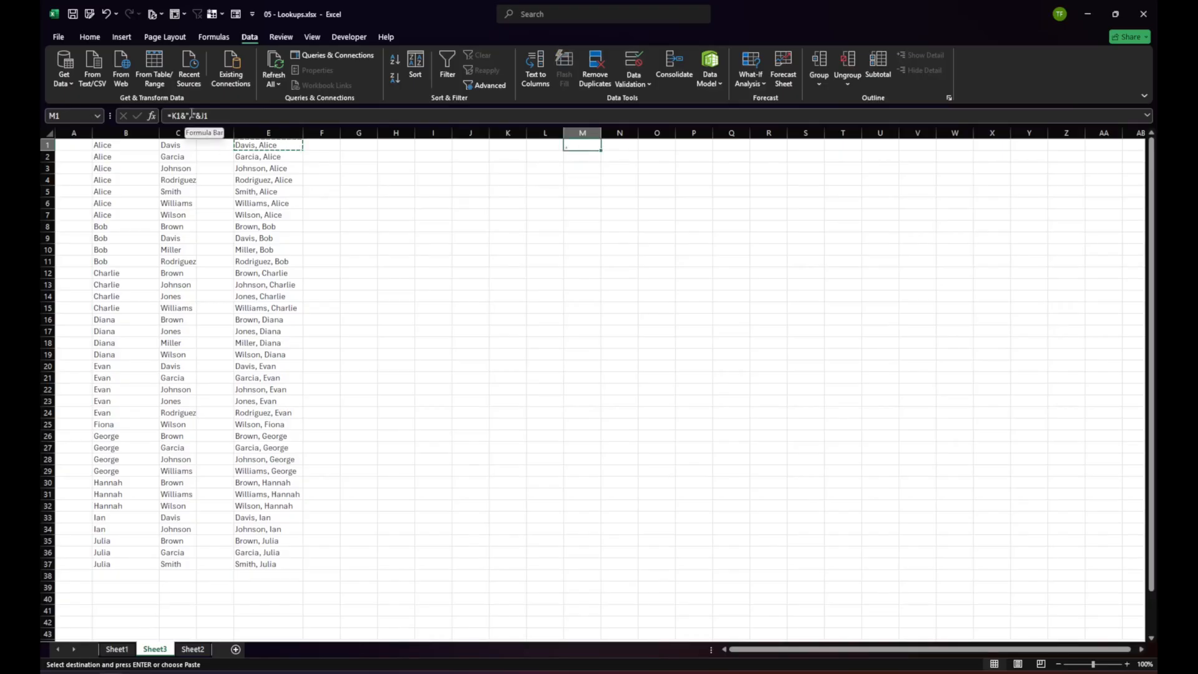
key("Escape")
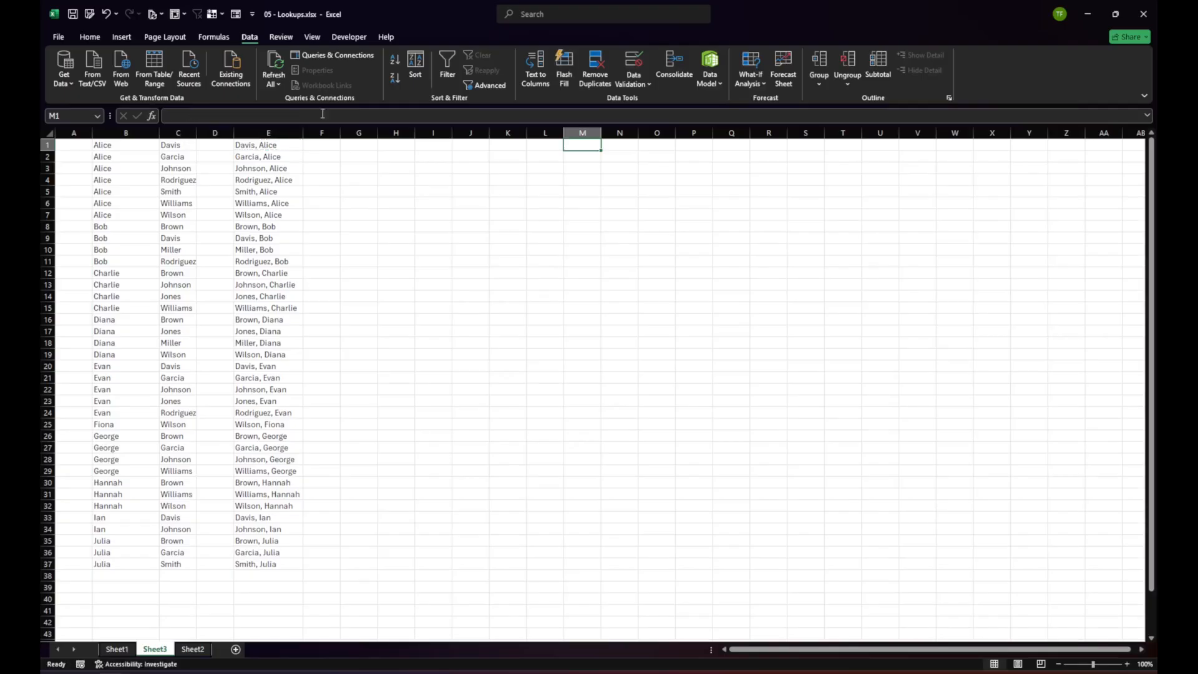
Copy the whole of column E and try pasting it over itself as values.
left_click(286, 147)
left_click(284, 181)
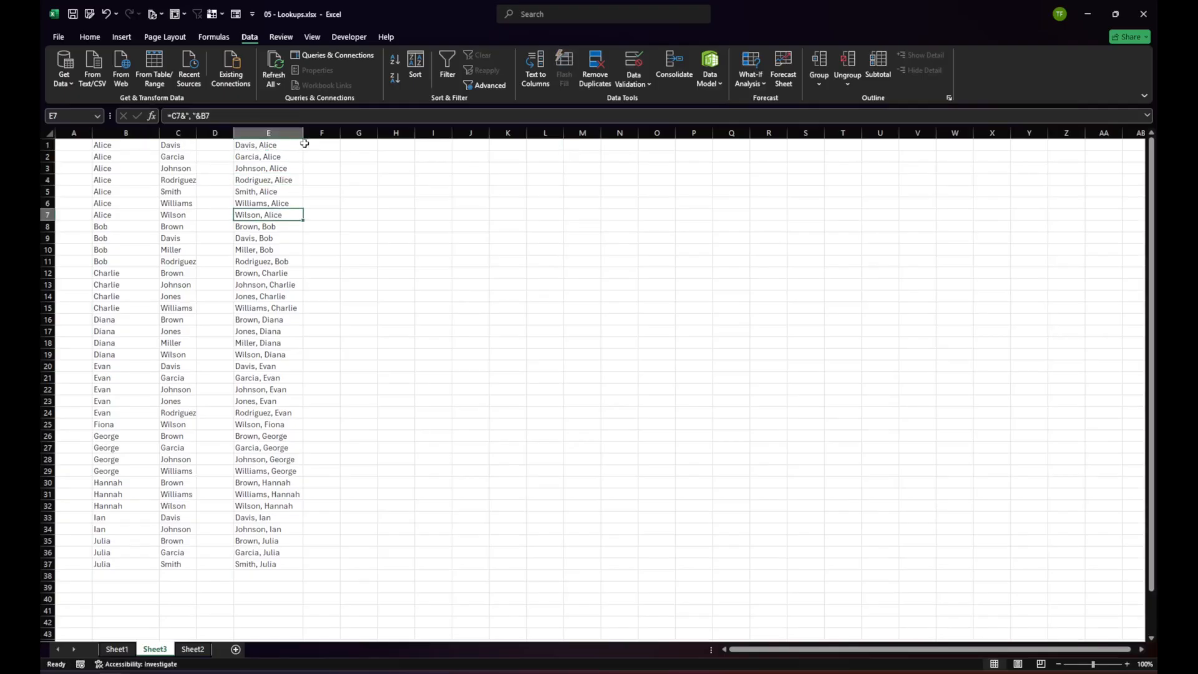
left_click(268, 133)
key("ctrl+c")
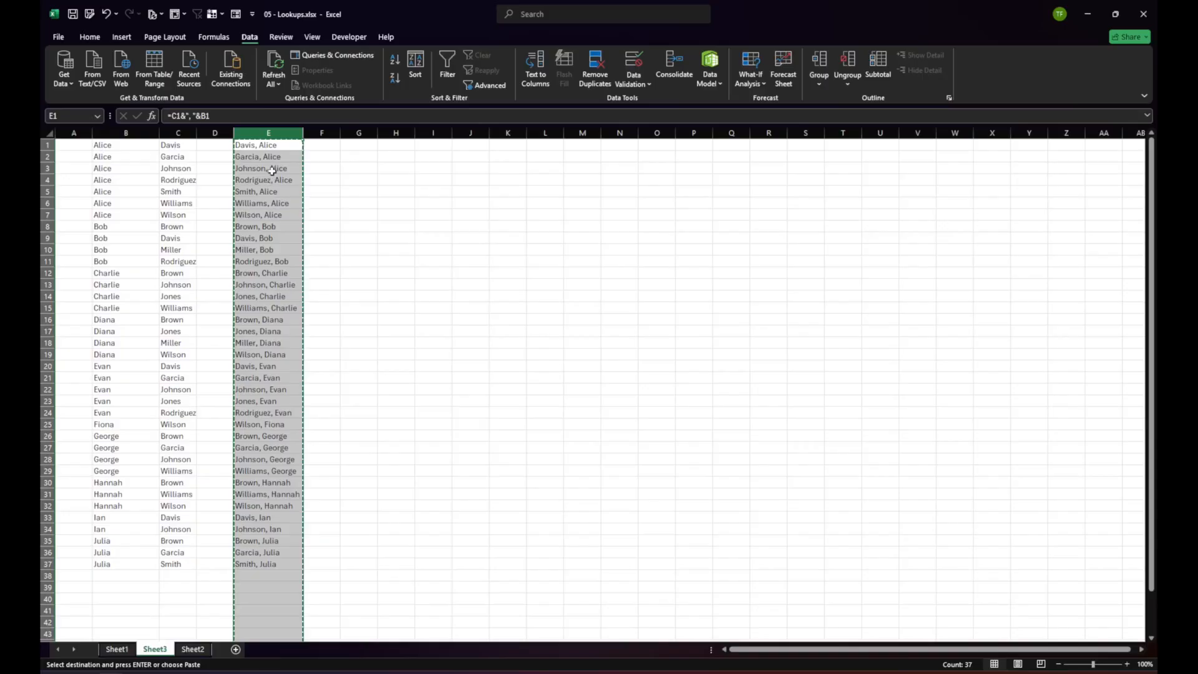
right_click(272, 172)
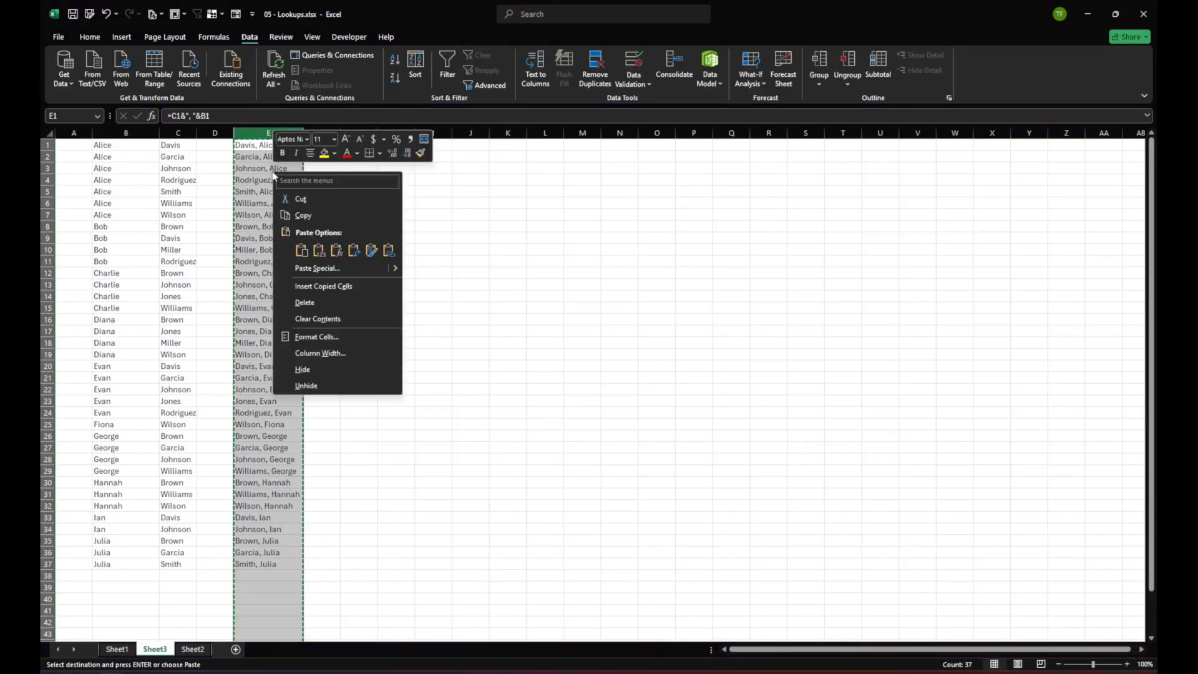
left_click(319, 251)
left_click(319, 250)
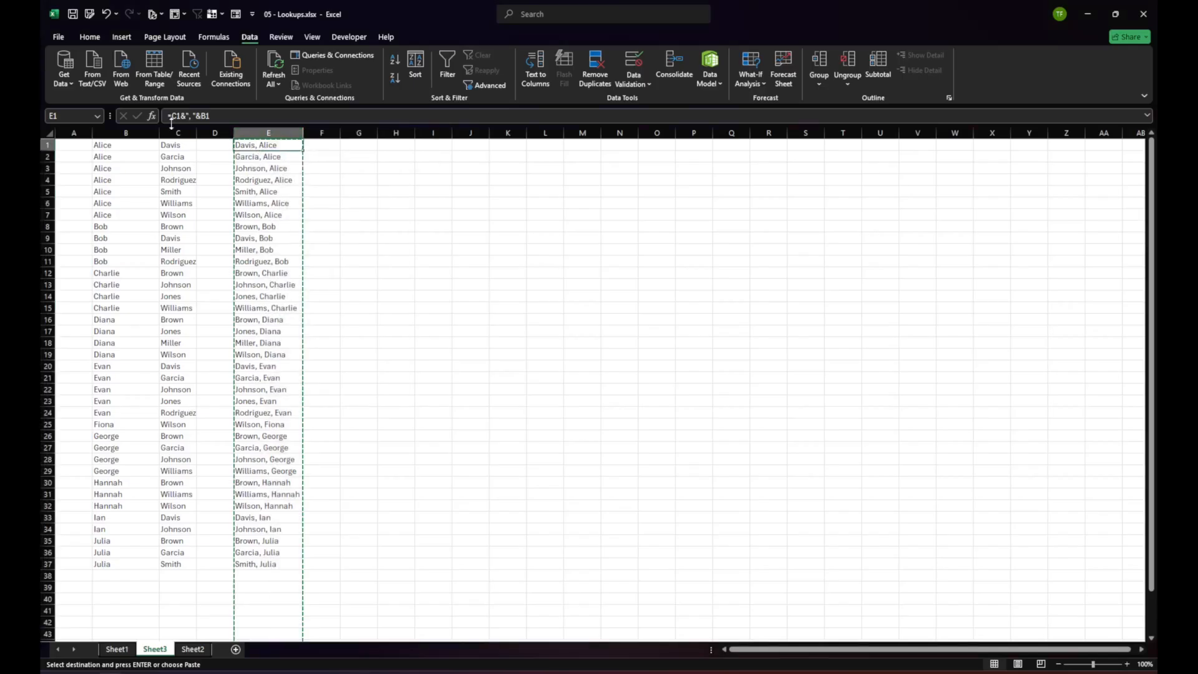
Replace the formulas in column E by pasting the copied column over itself as values, and check cells E1 and E2.
left_click(265, 132)
right_click(271, 187)
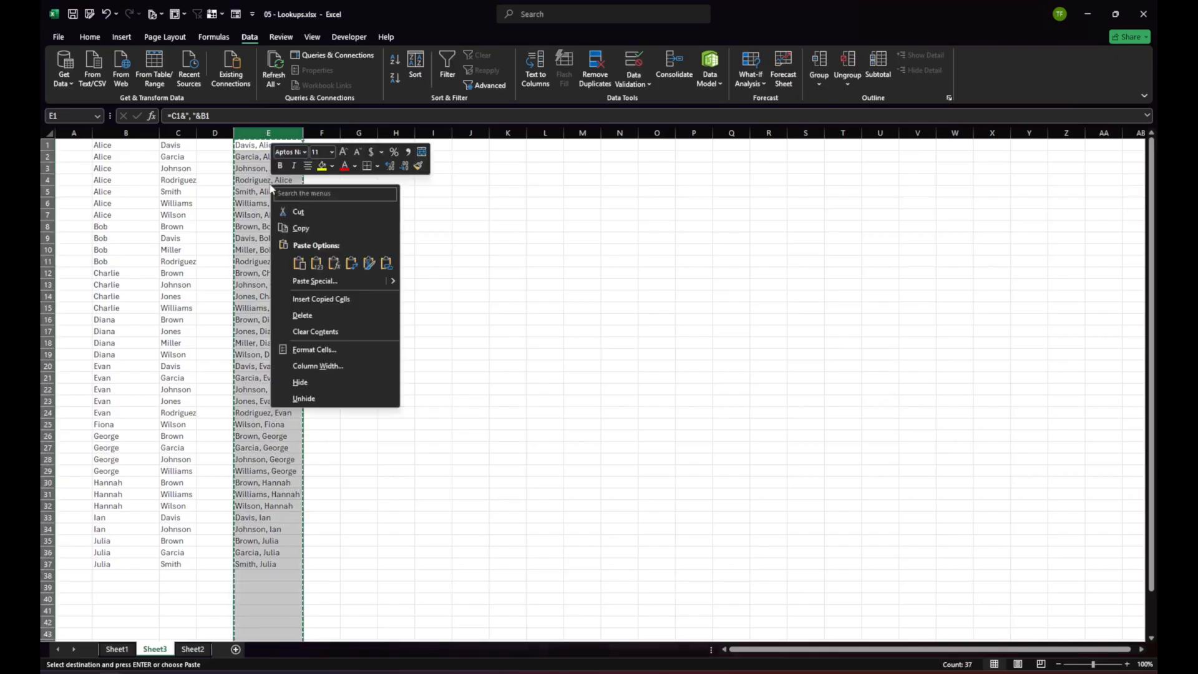
left_click(316, 262)
left_click(282, 147)
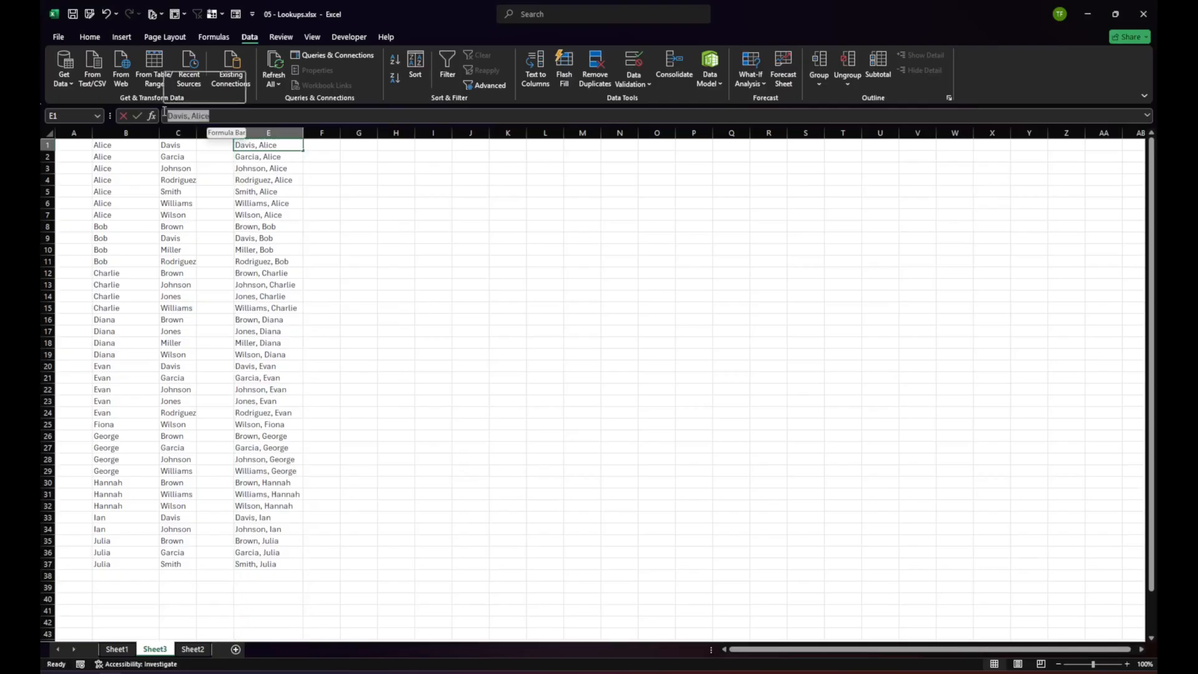
left_click(264, 155)
scroll(259, 257, "down", 4)
scroll(257, 262, "up", 4)
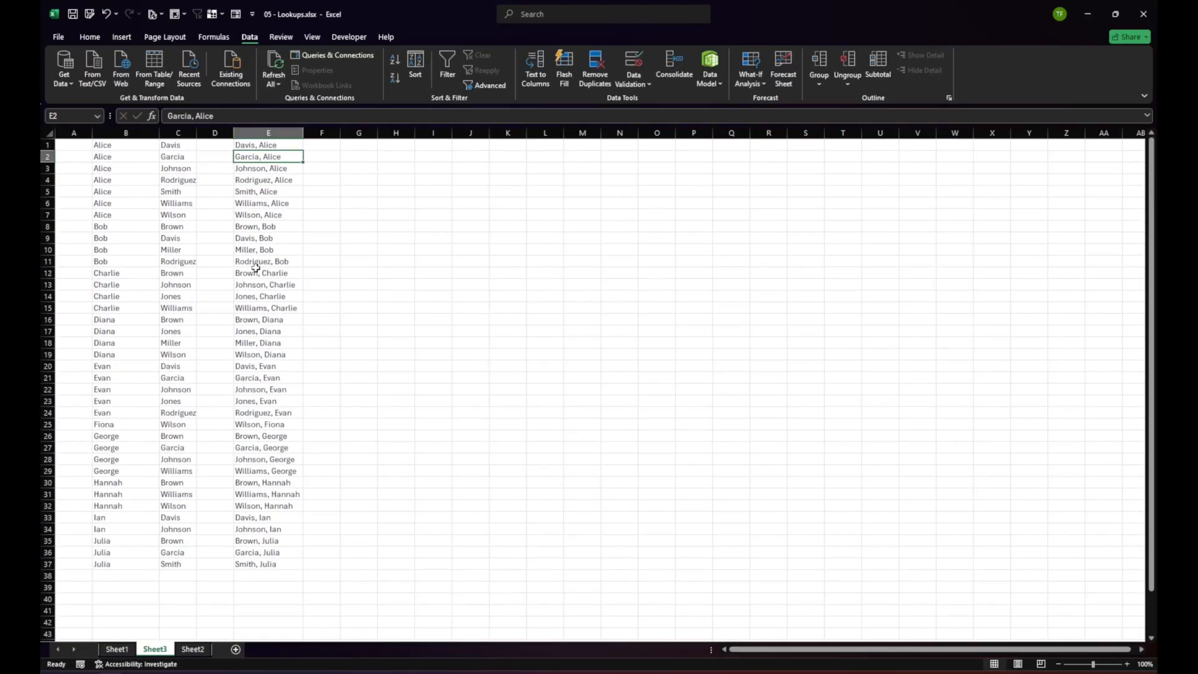